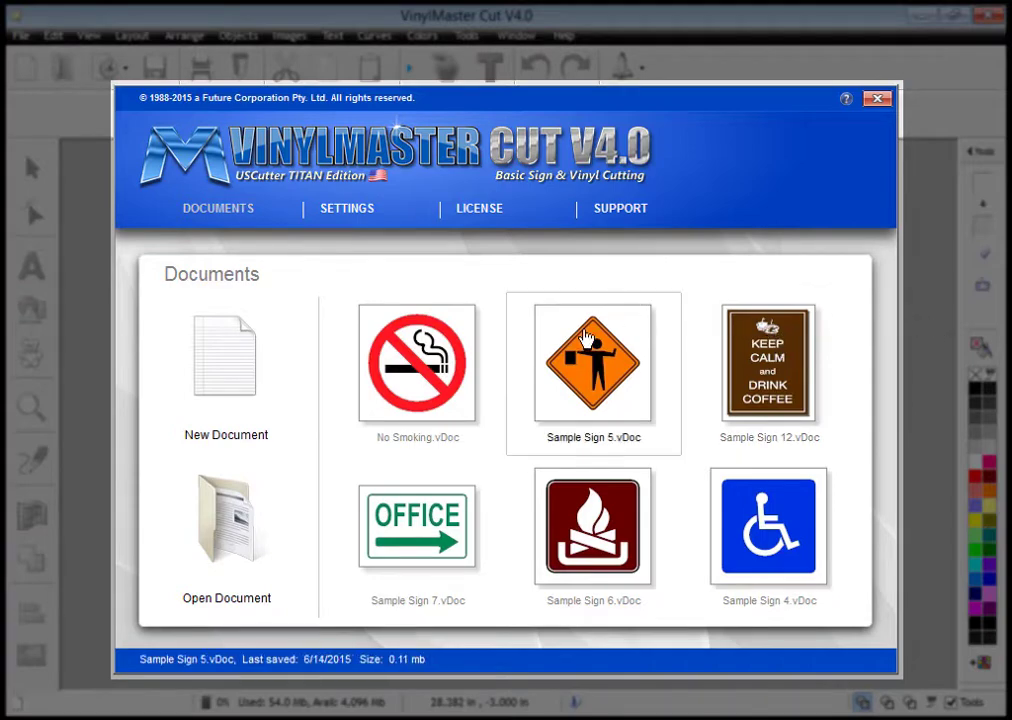
# Start a new document, toggle the page border off and on, and choose Sign Blank 02I (24 × 24 in)
pyautogui.click(242, 321)
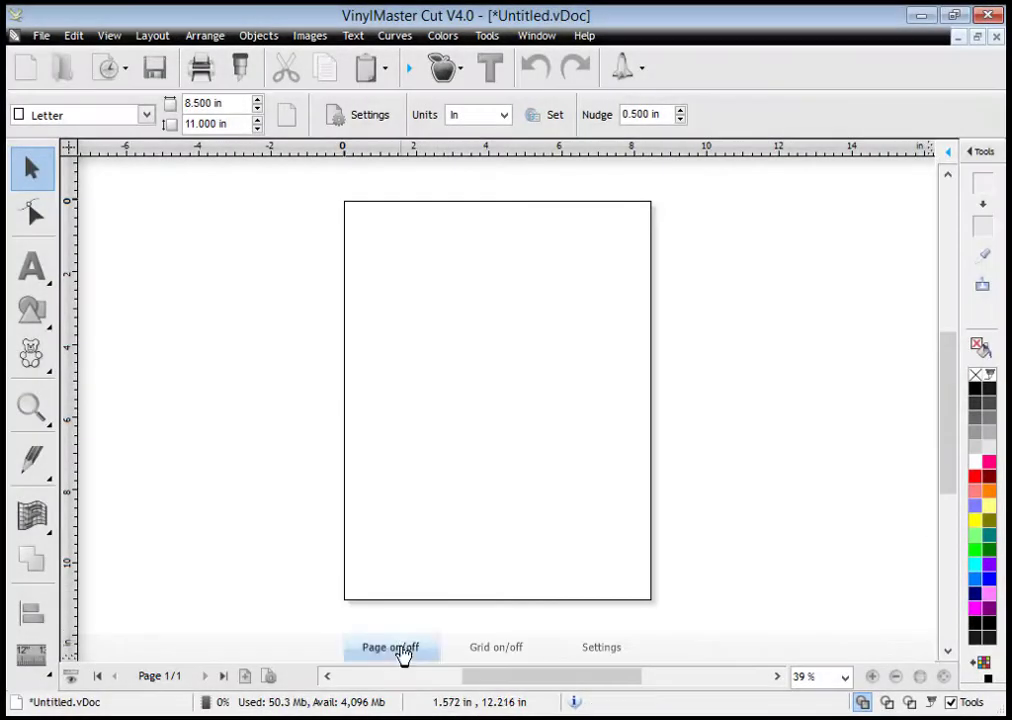
pyautogui.click(403, 650)
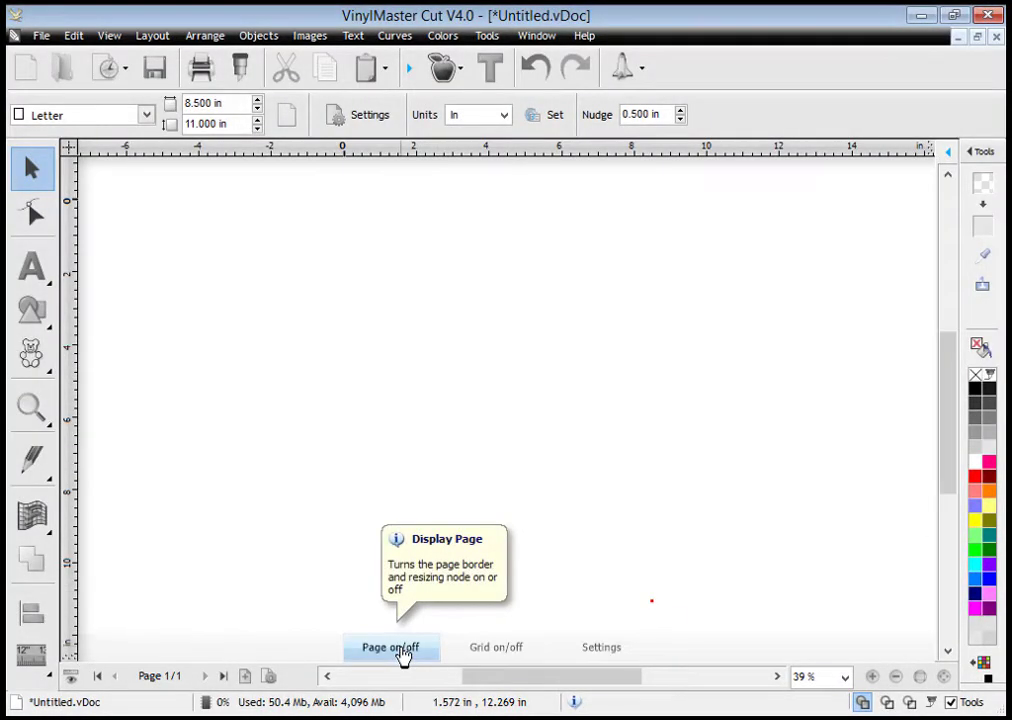
pyautogui.click(403, 651)
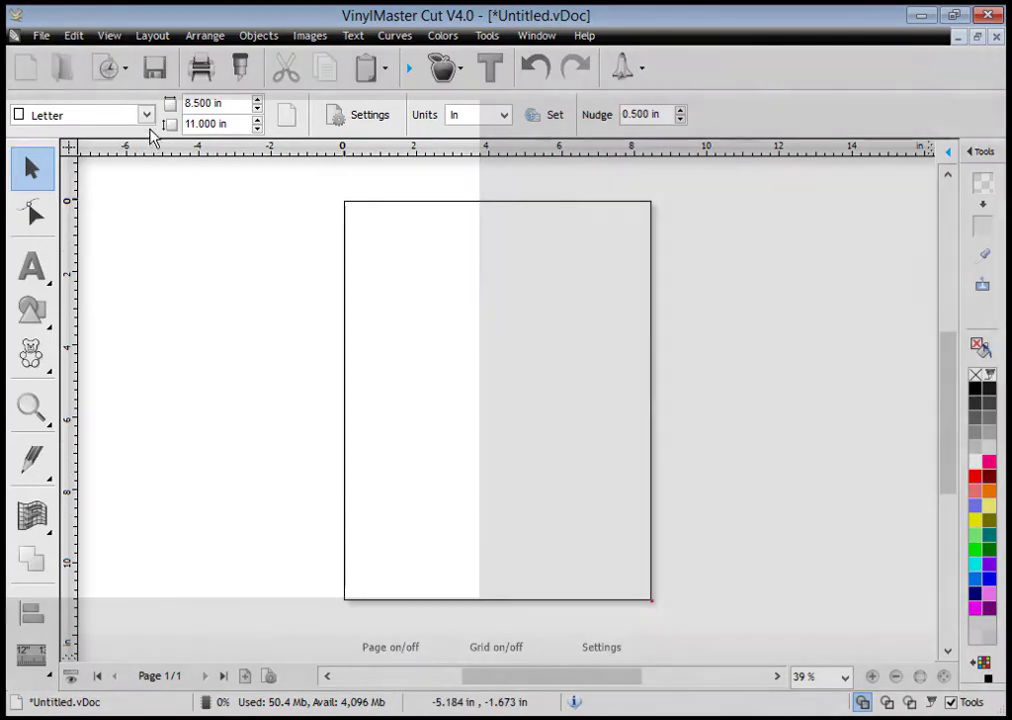
pyautogui.click(146, 115)
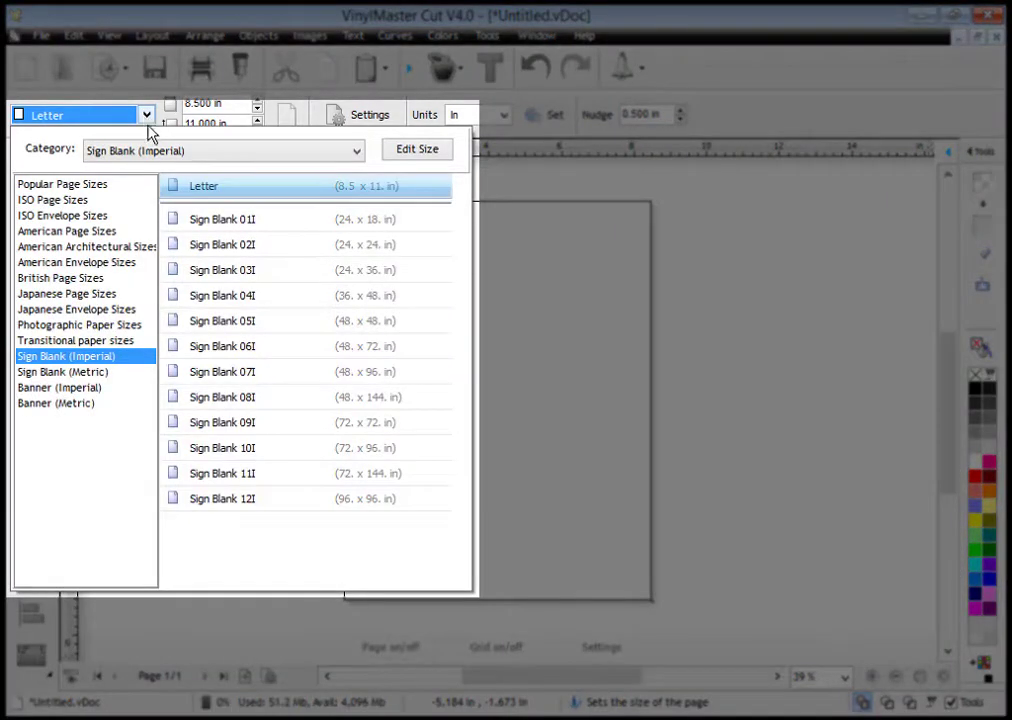
pyautogui.click(208, 252)
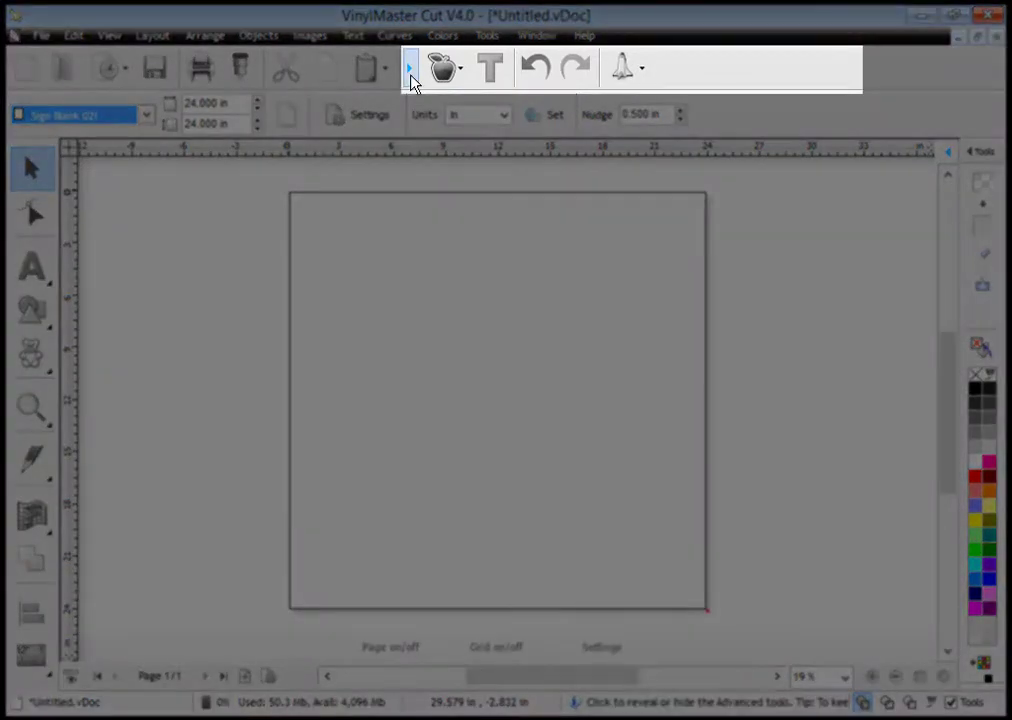
pyautogui.click(410, 72)
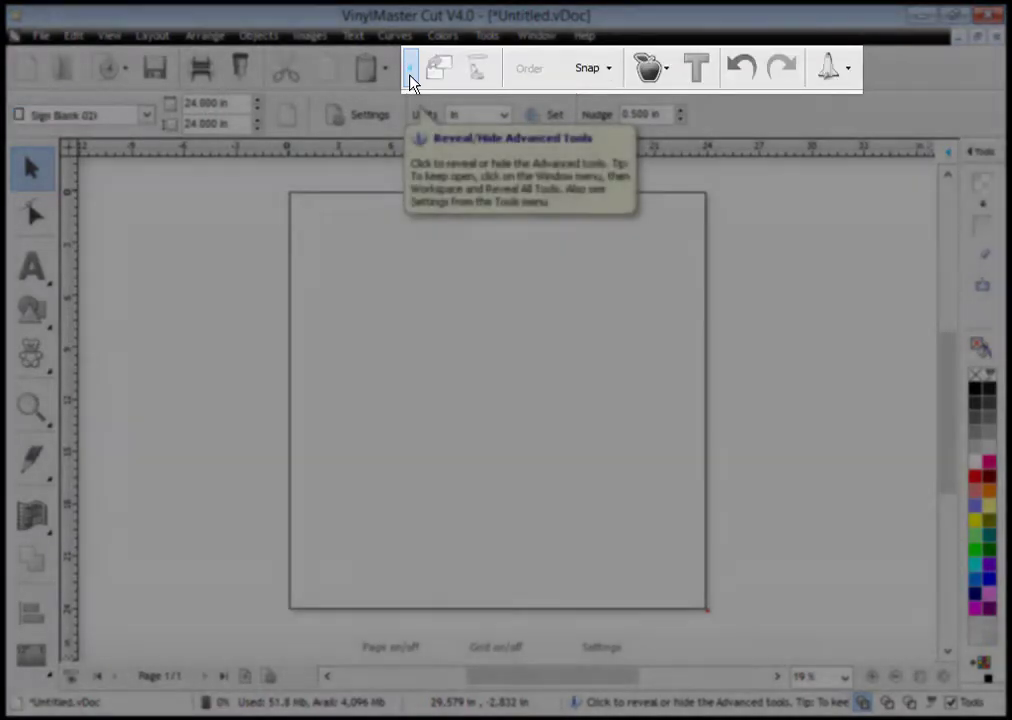
pyautogui.click(410, 72)
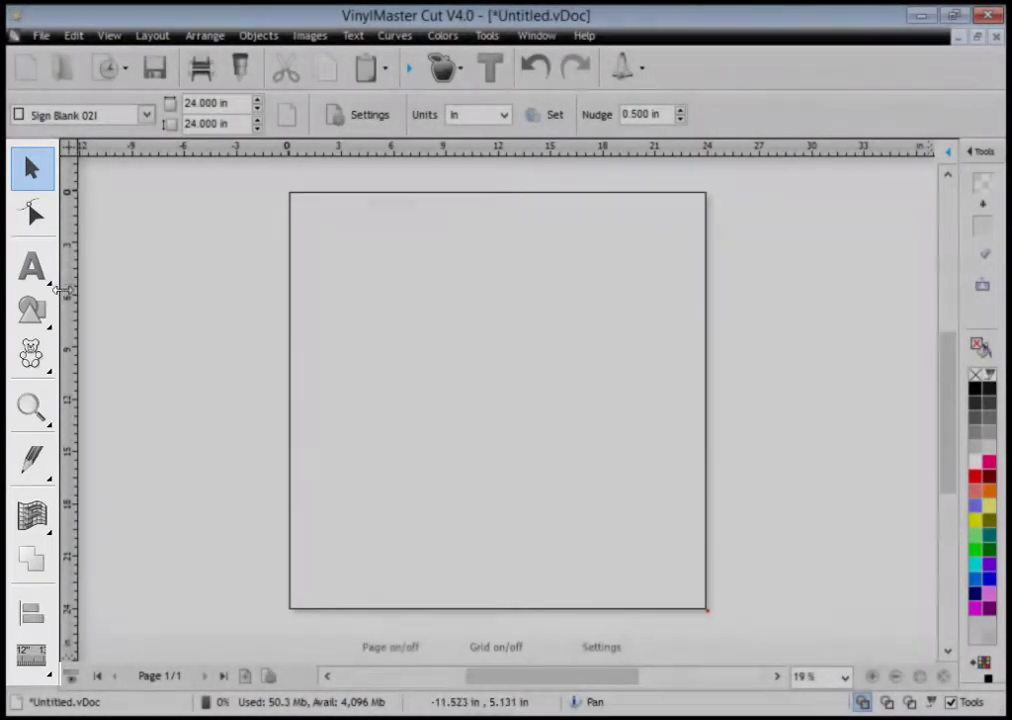
# Draw a 13.065 × 9.645 in black right-pointing arrow across the page centre, then deselect it
pyautogui.click(33, 309)
pyautogui.click(200, 320)
pyautogui.moveTo(402, 296); pyautogui.dragTo(632, 465)
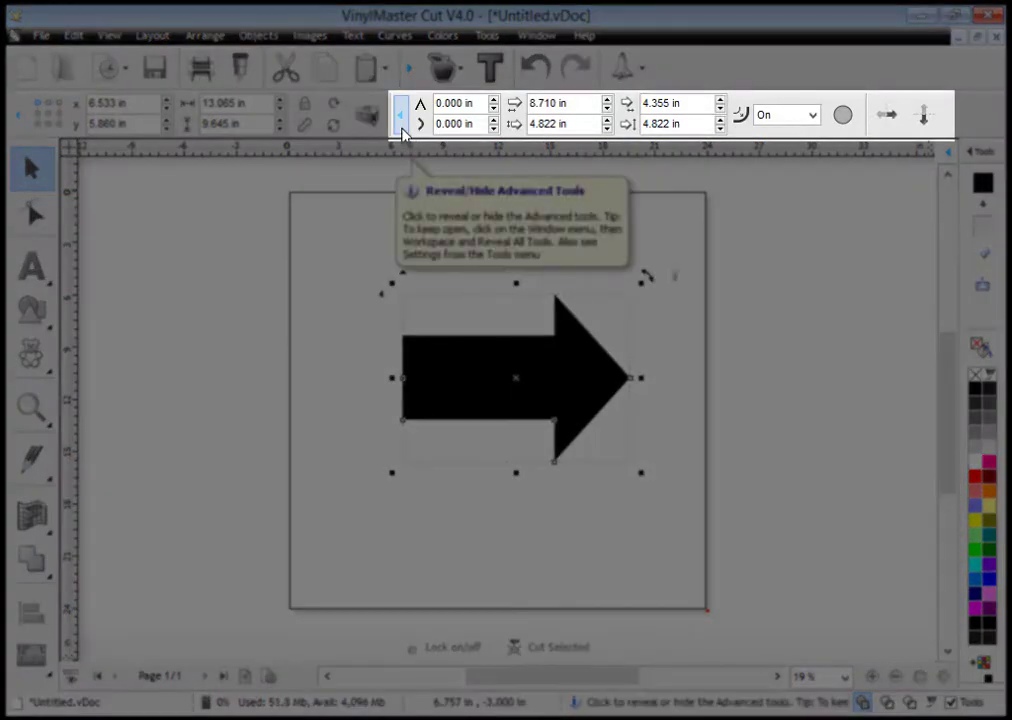
pyautogui.click(400, 116)
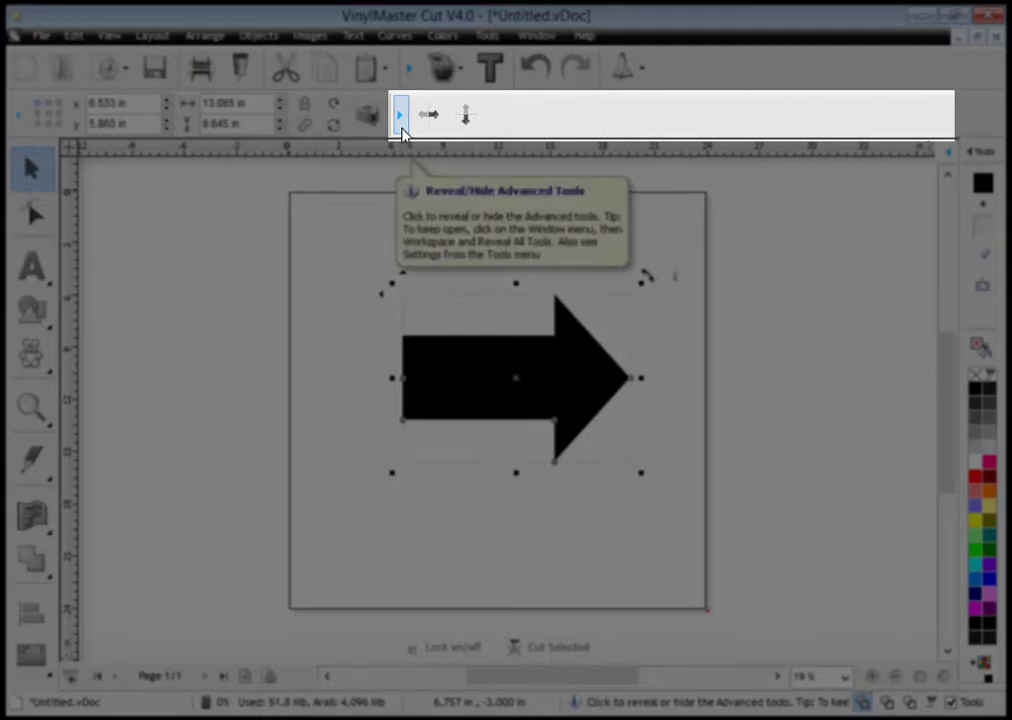
pyautogui.click(401, 126)
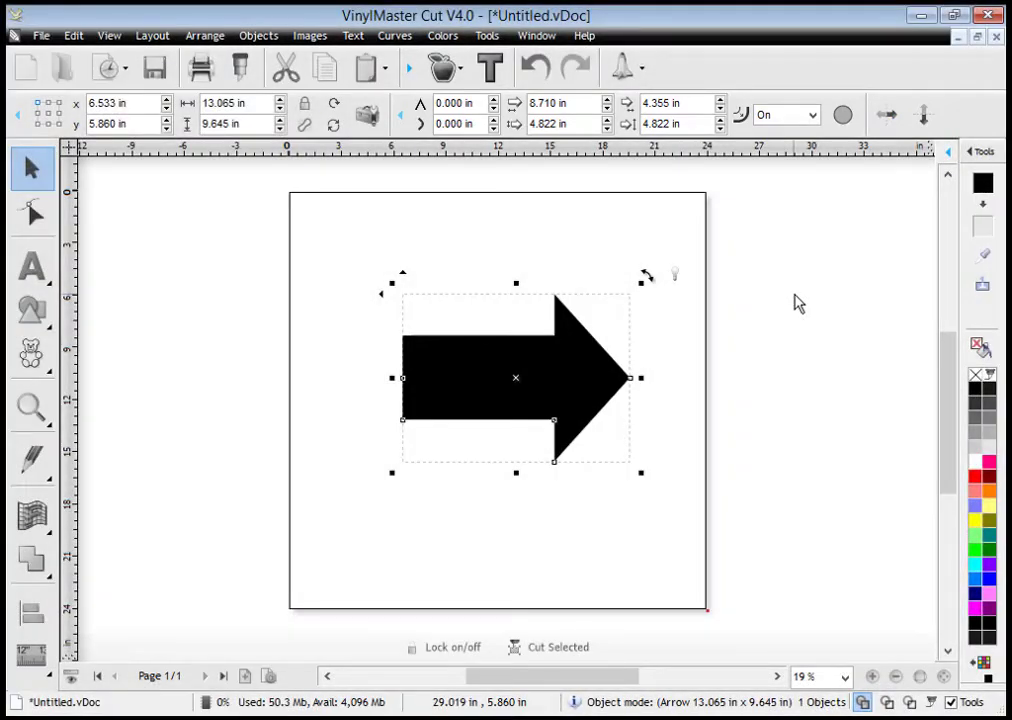
pyautogui.click(798, 304)
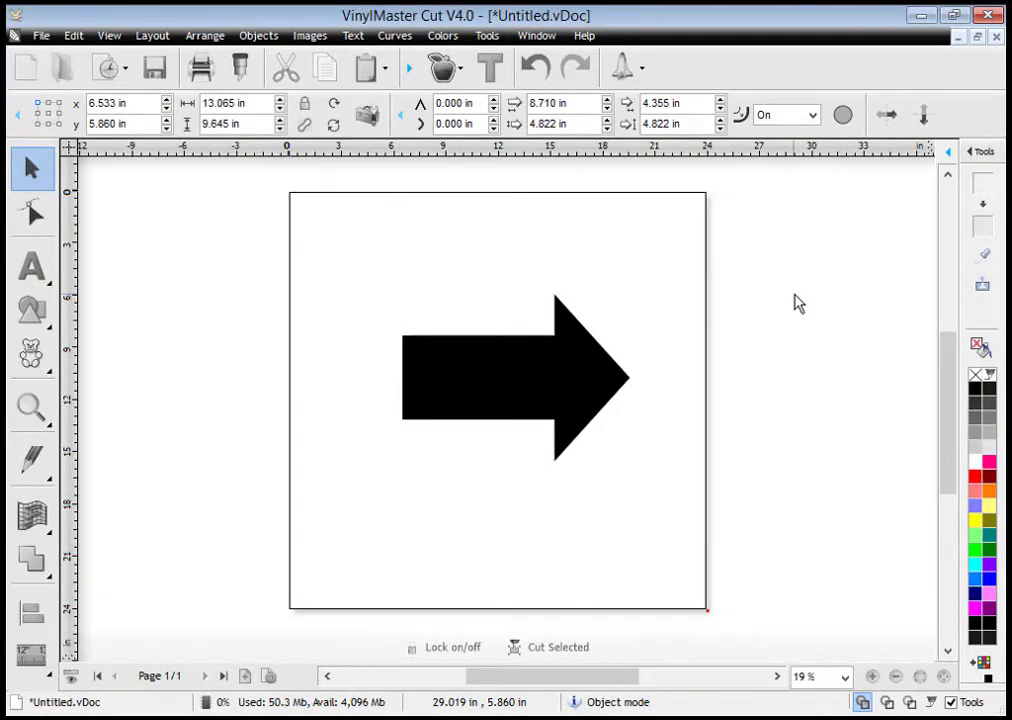
pyautogui.click(978, 163)
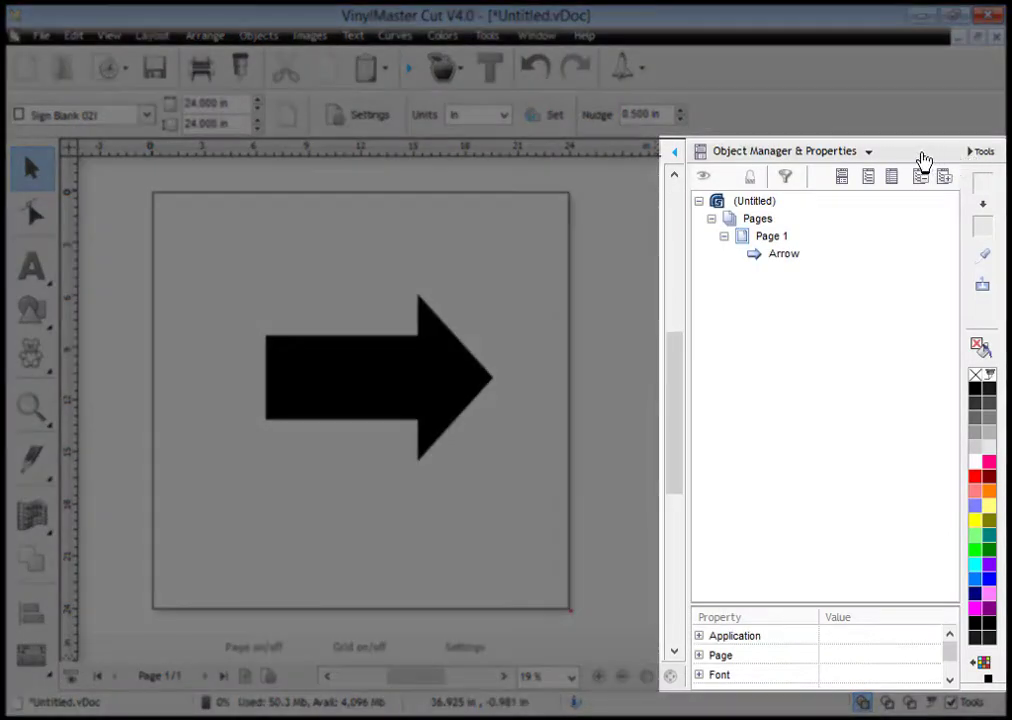
pyautogui.moveTo(775, 603); pyautogui.dragTo(783, 391)
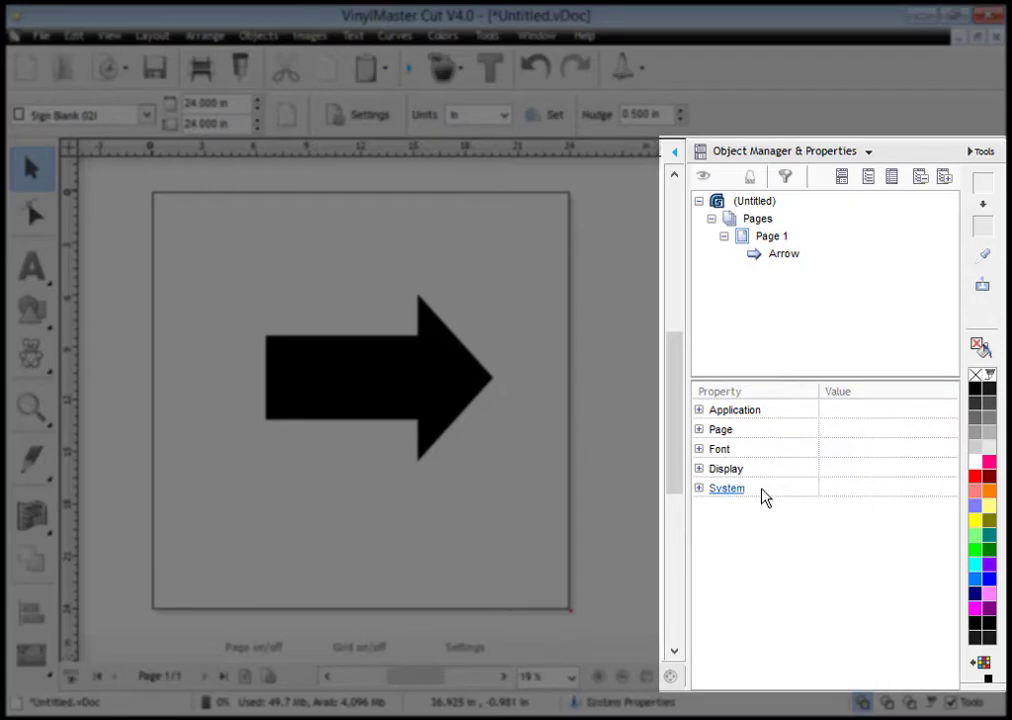
pyautogui.click(838, 158)
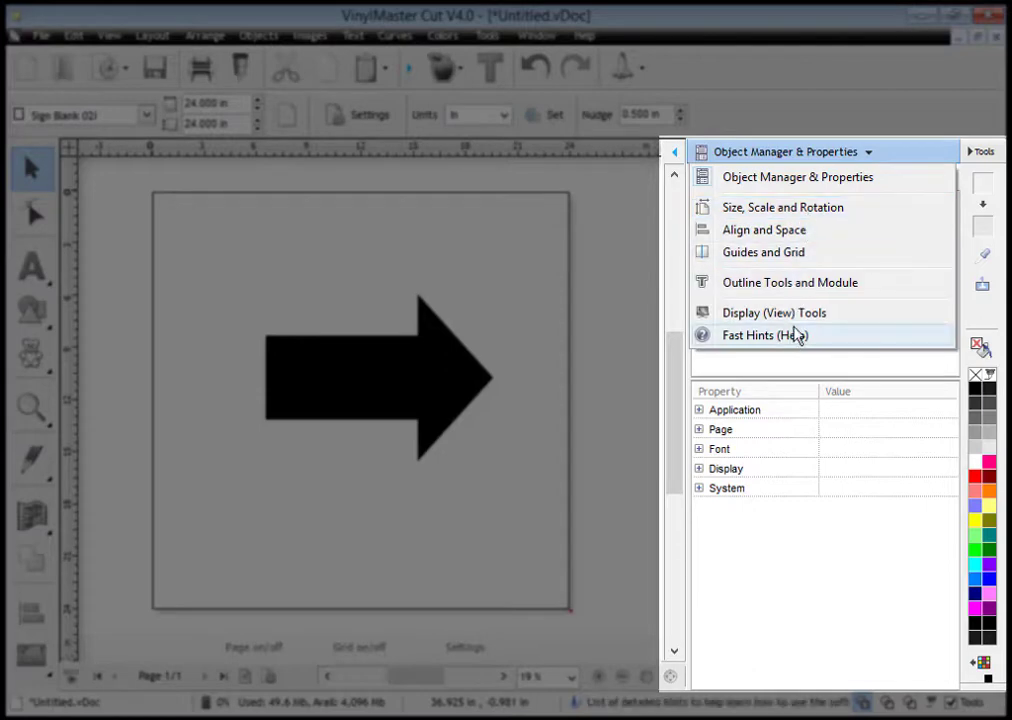
pyautogui.click(790, 207)
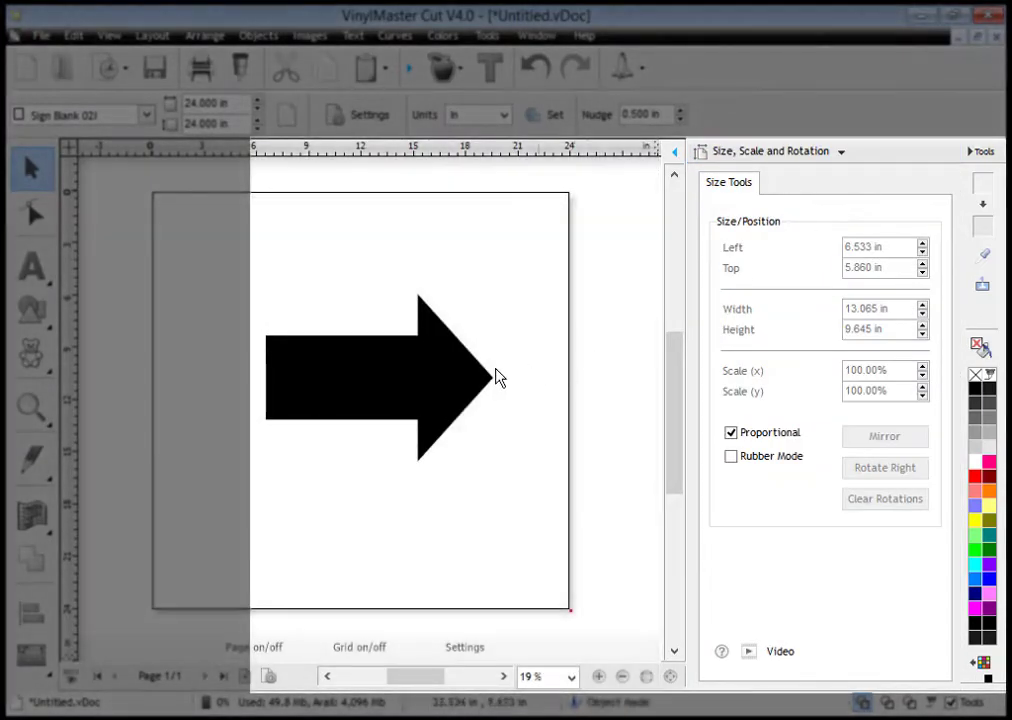
pyautogui.click(415, 377)
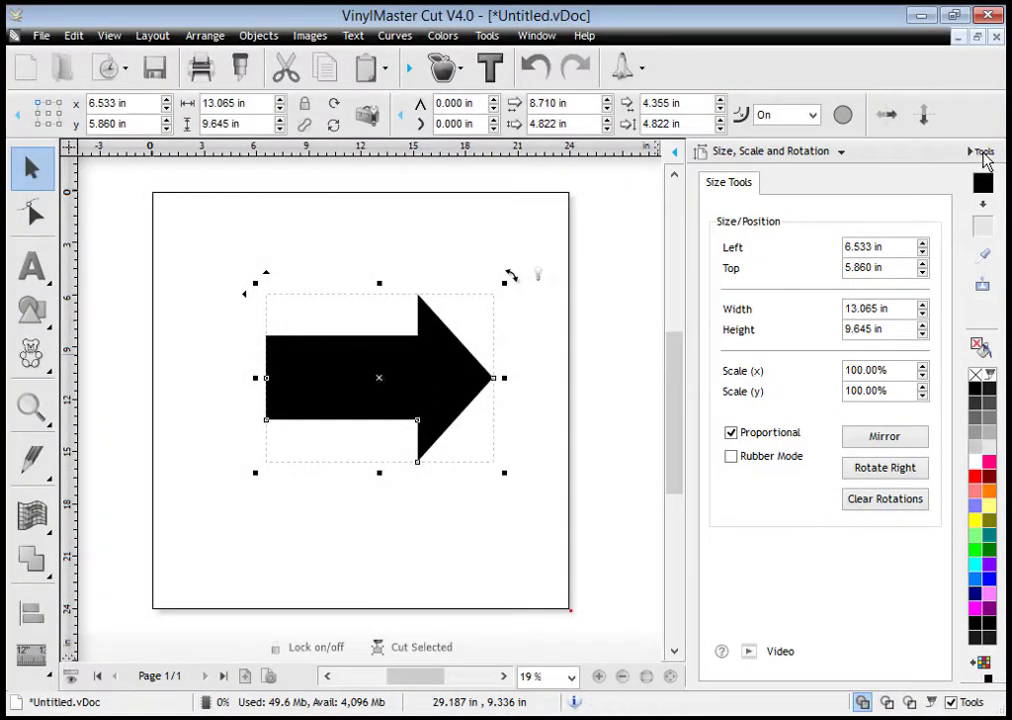
pyautogui.click(982, 154)
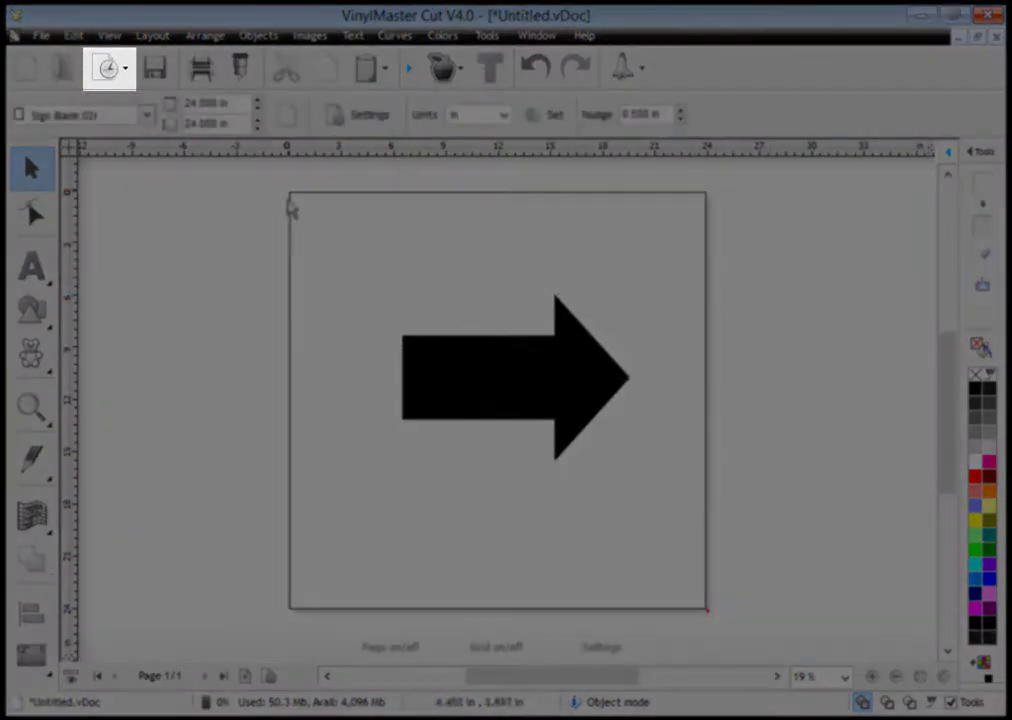
# Open No Smoking.vDoc from the recent documents list, then return to the Untitled arrow document
pyautogui.click(110, 68)
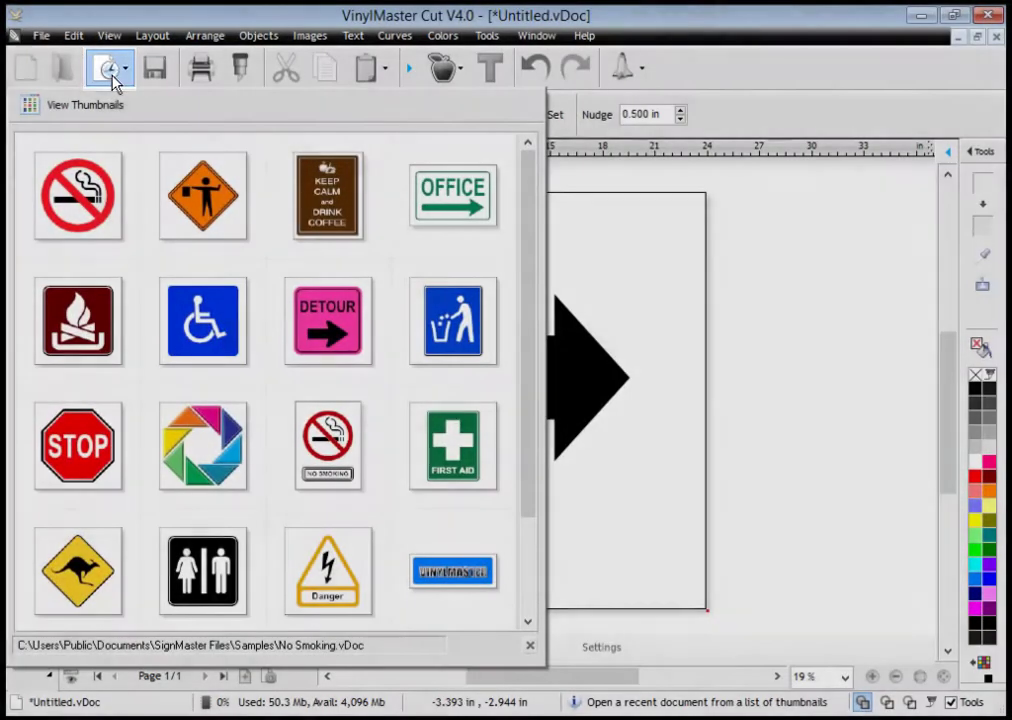
pyautogui.moveTo(97, 195)
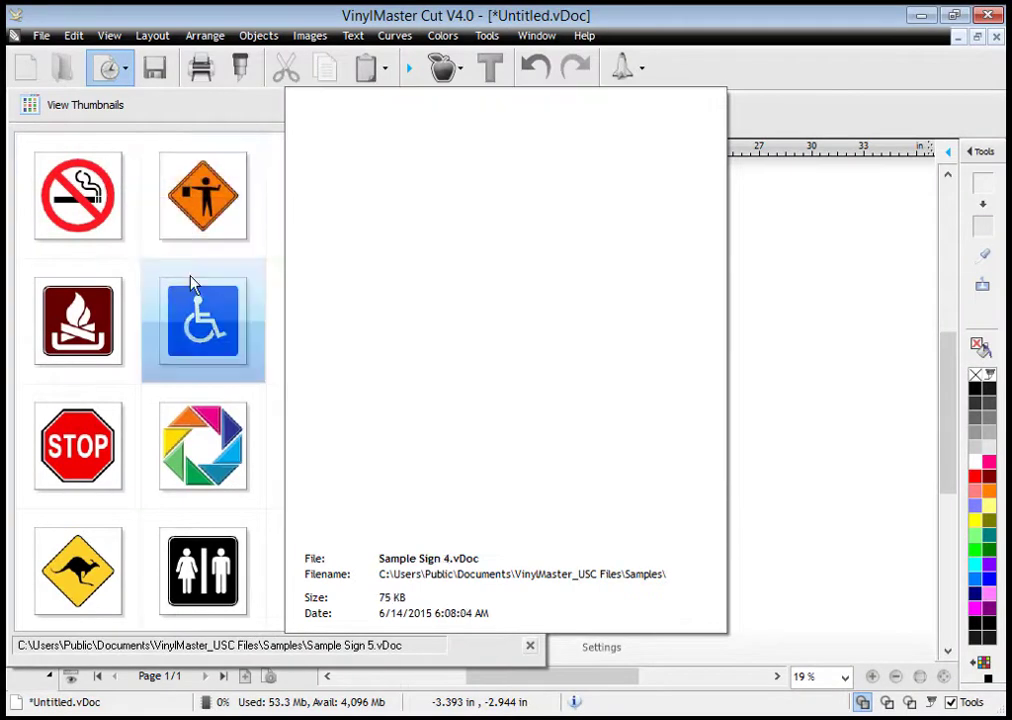
pyautogui.moveTo(110, 302)
pyautogui.moveTo(108, 228)
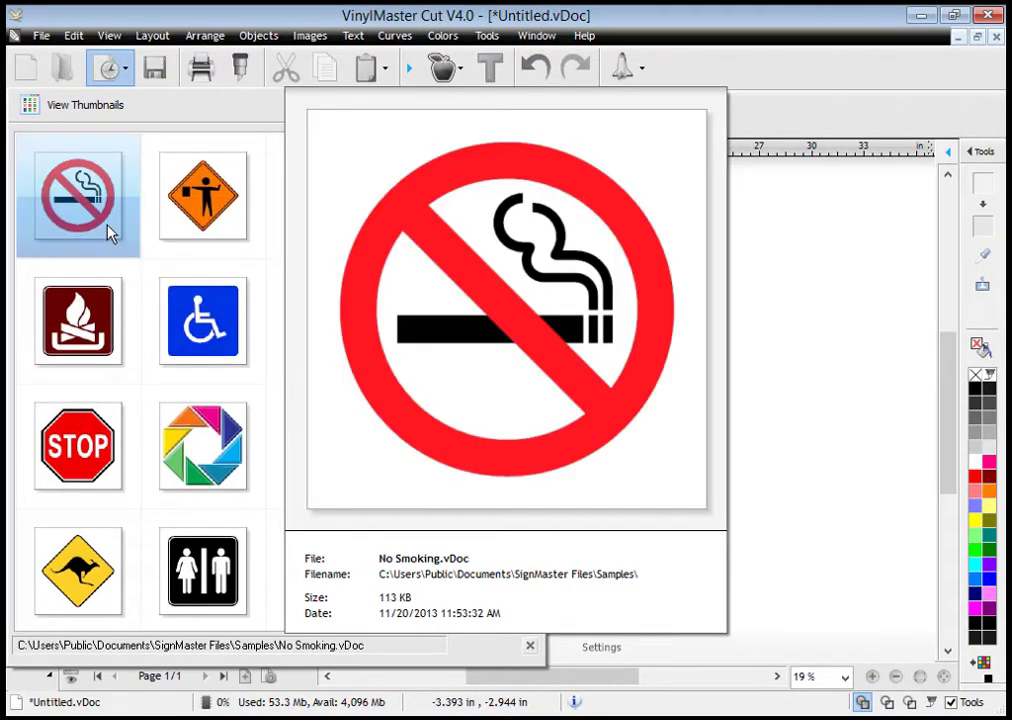
pyautogui.click(108, 230)
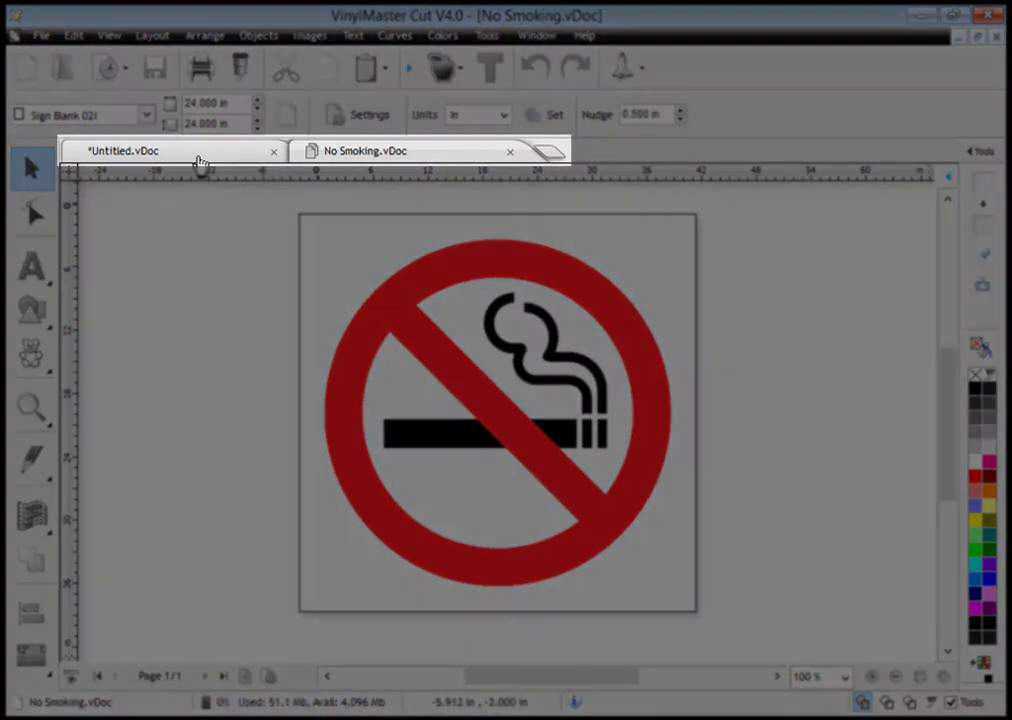
pyautogui.click(199, 161)
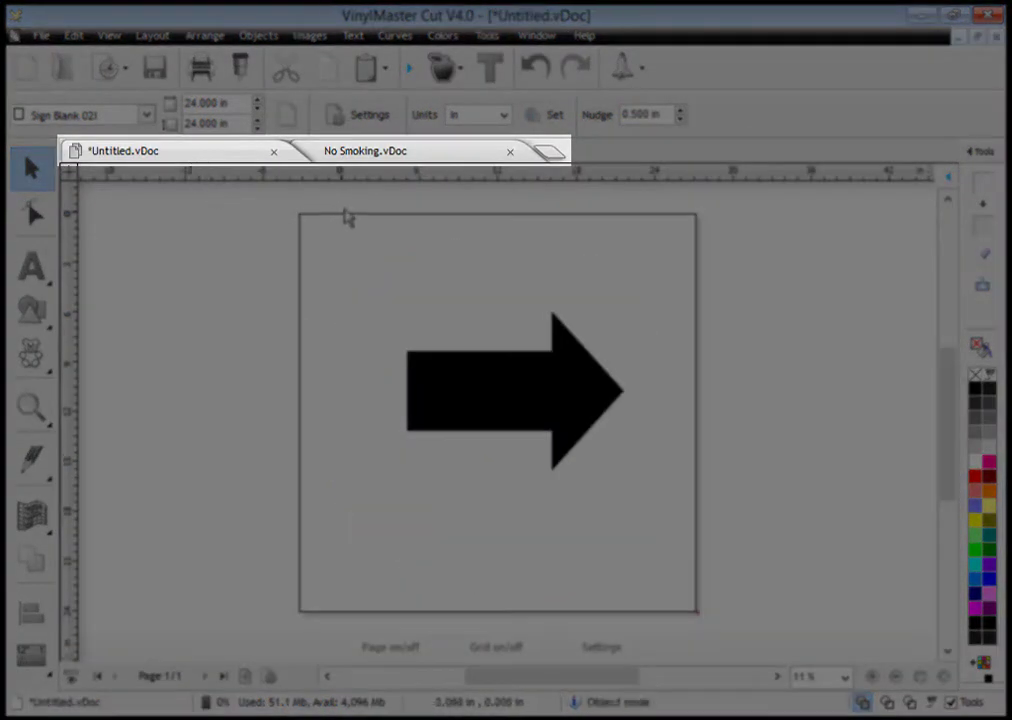
# Send the No Smoking sign to be cut and agree to install a cutter
pyautogui.click(406, 155)
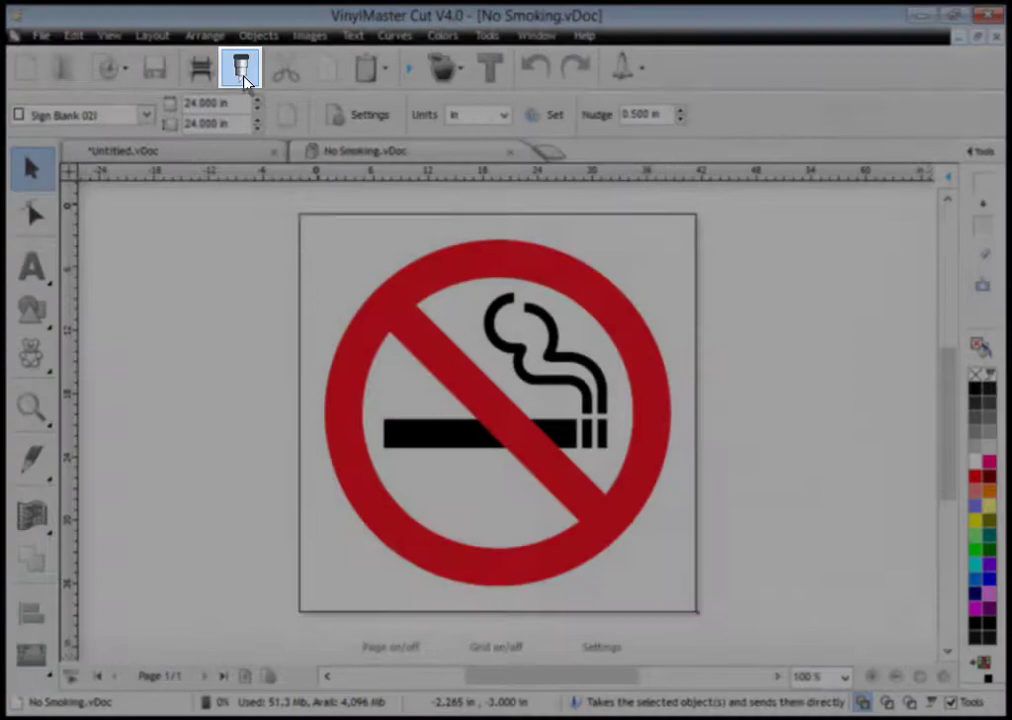
pyautogui.click(241, 68)
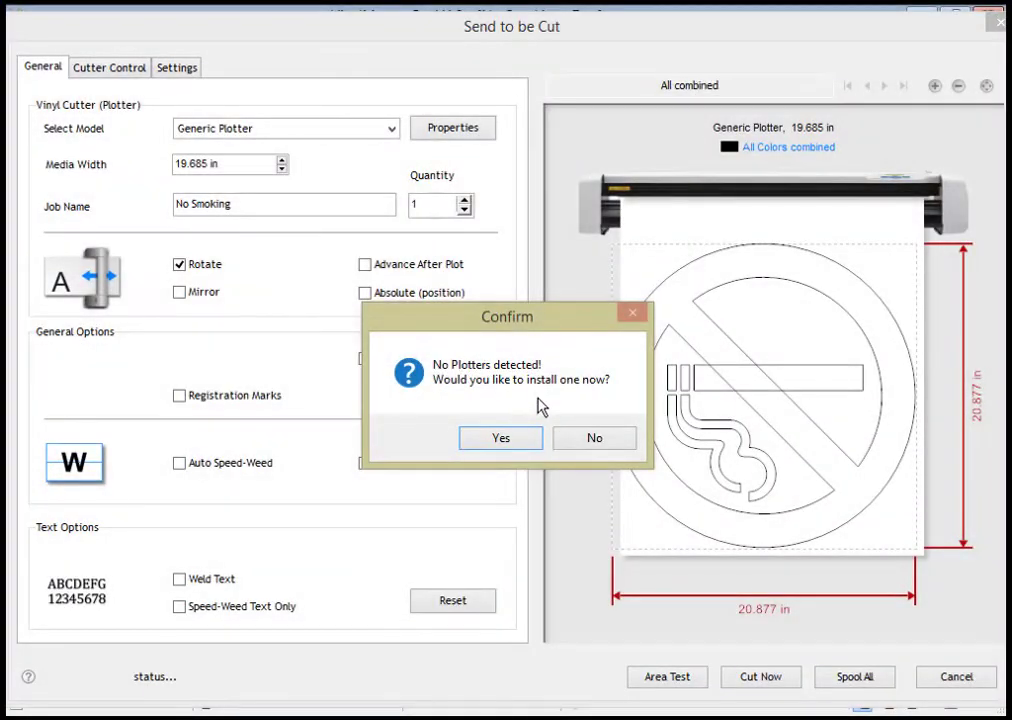
pyautogui.click(500, 438)
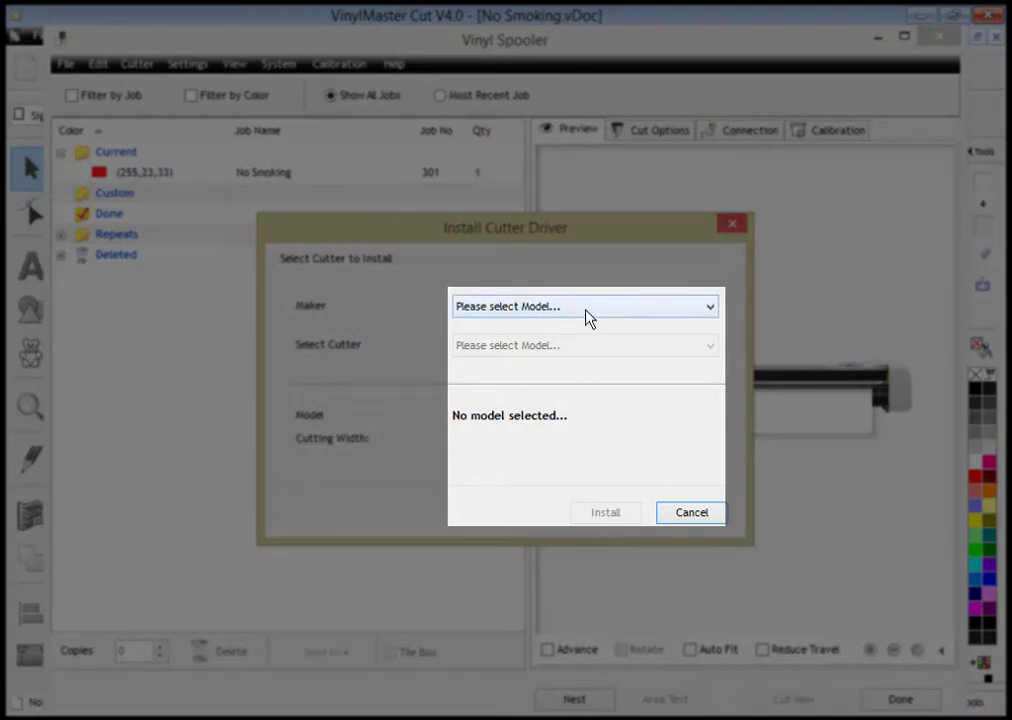
# Install the USCutter SC-25in cutter driver and dismiss the confirmation message
pyautogui.click(587, 310)
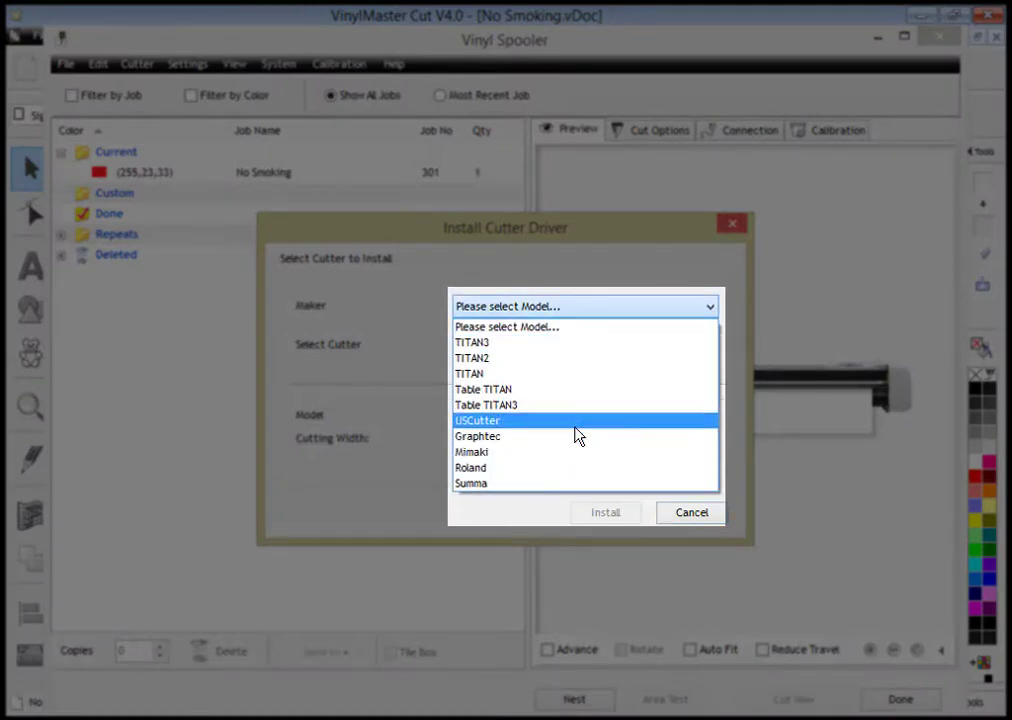
pyautogui.click(574, 425)
pyautogui.click(565, 348)
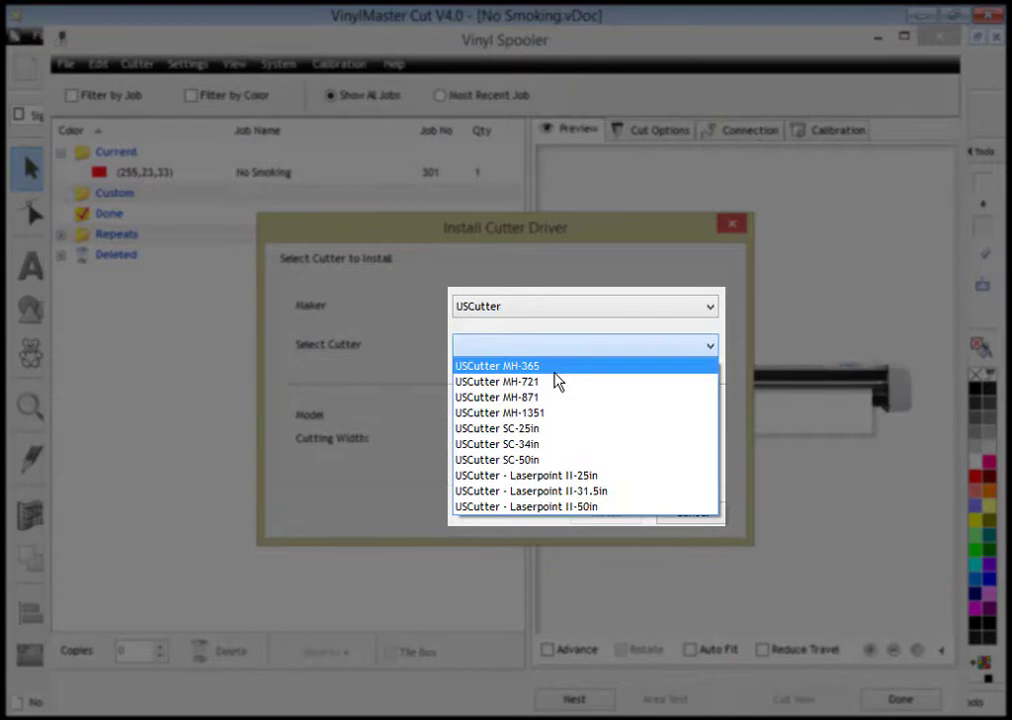
pyautogui.click(525, 430)
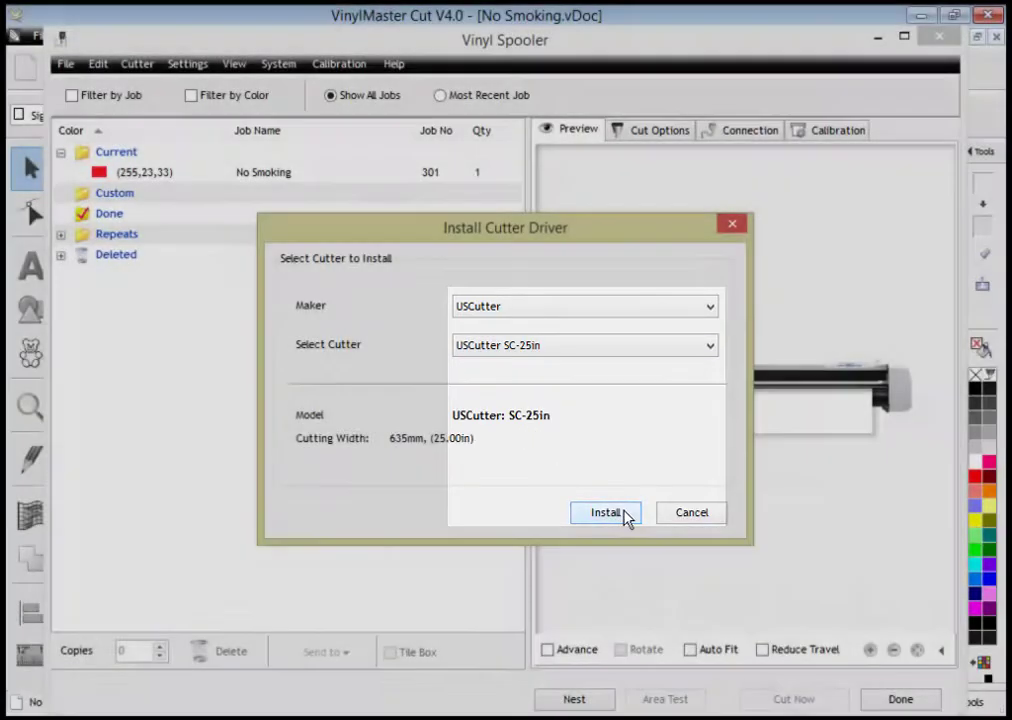
pyautogui.click(627, 516)
pyautogui.click(601, 435)
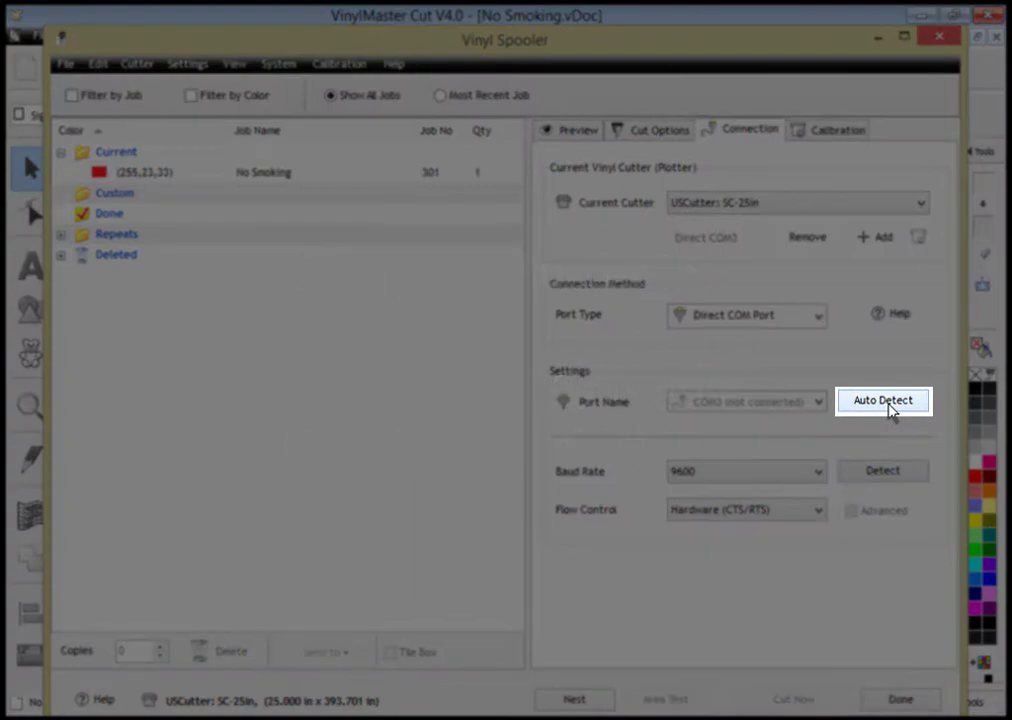
# Make TITAN3: 28in the current cutter and launch the Auto Detect connection wizard
pyautogui.click(886, 404)
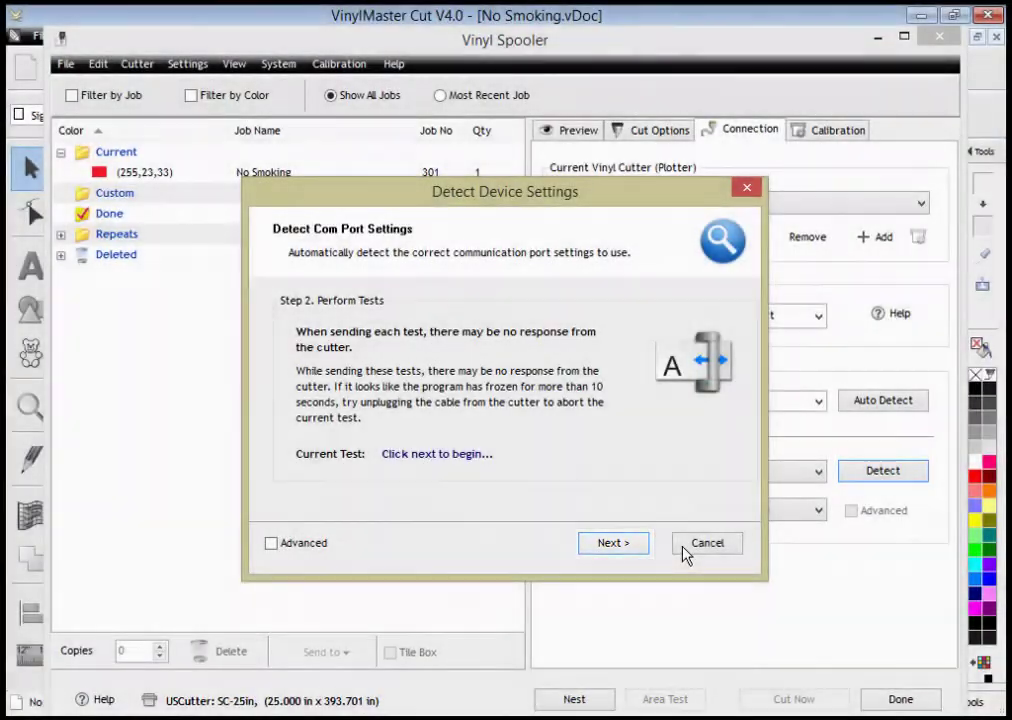
pyautogui.press('Return')
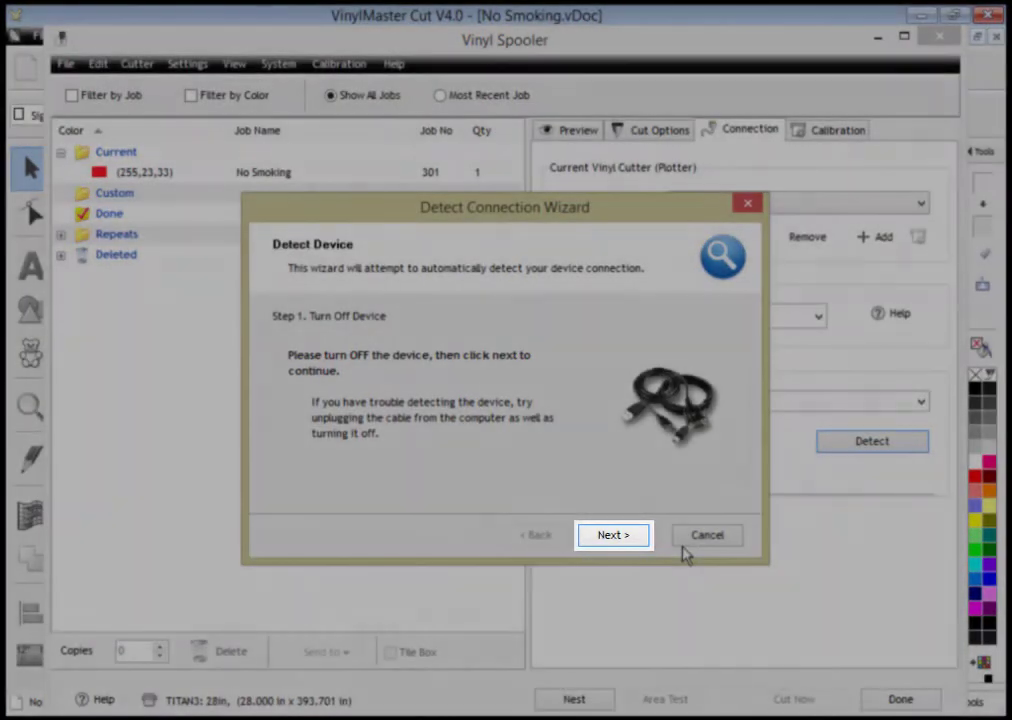
# Finish the wizard so the TITAN3 is detected on USB, then close Vinyl Spooler
pyautogui.press('Return')
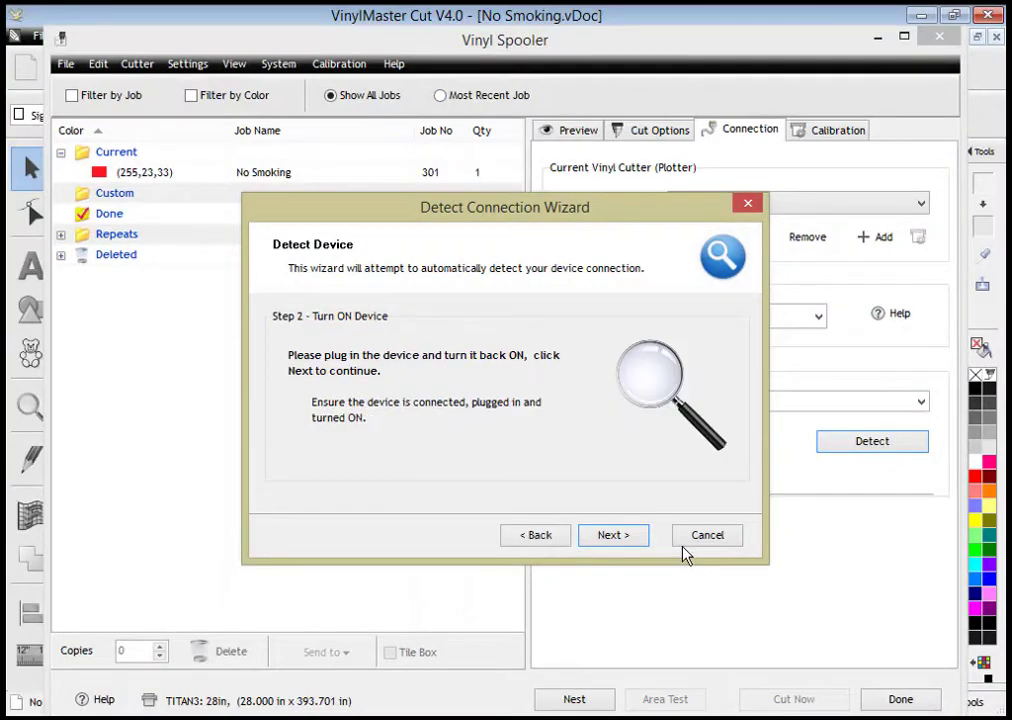
pyautogui.press('Return')
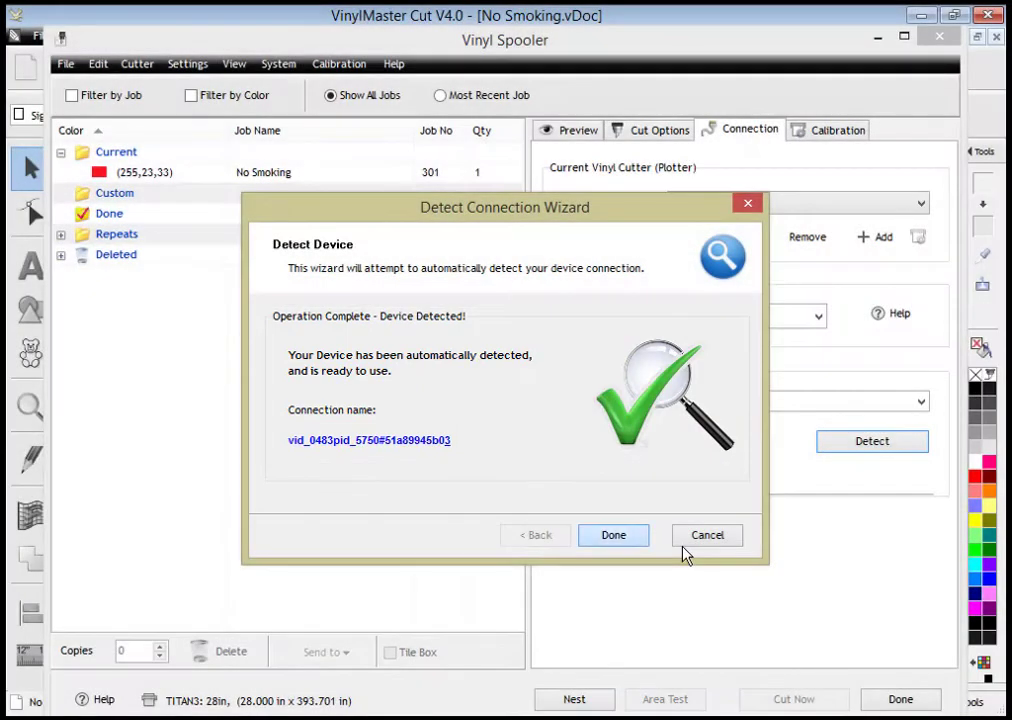
pyautogui.press('Return')
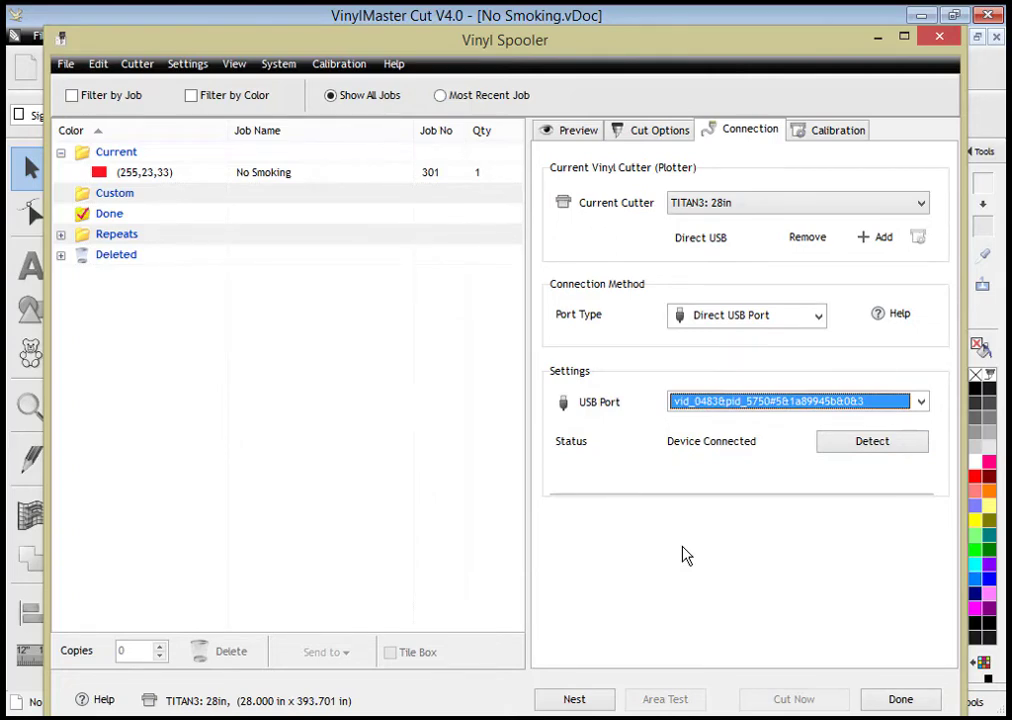
pyautogui.press('Escape')
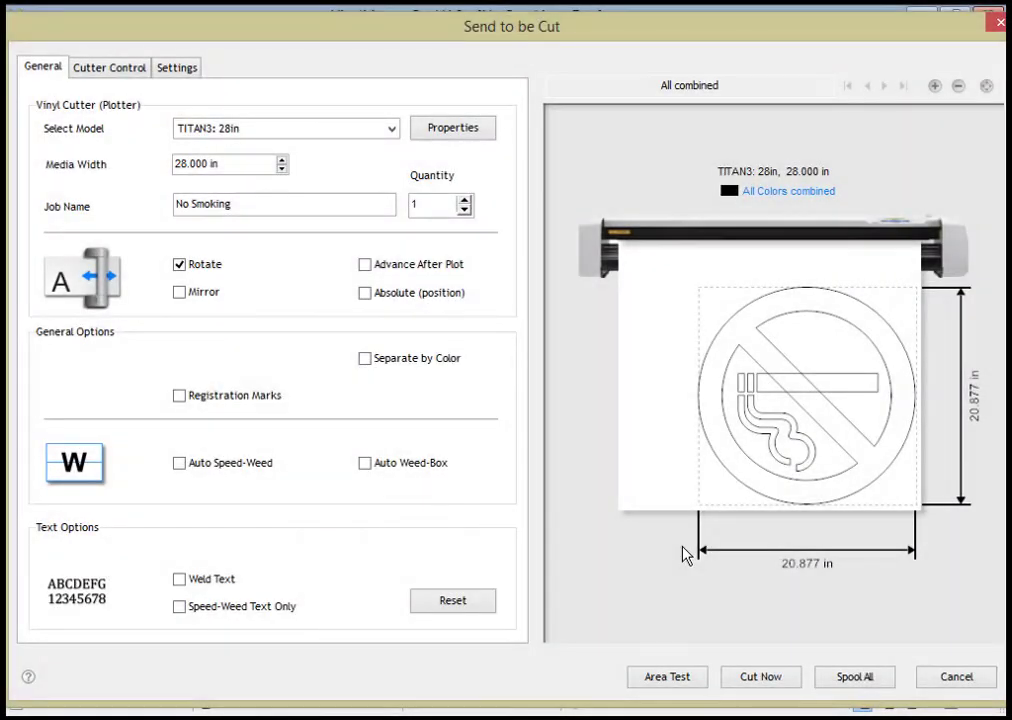
# Keep TITAN3: 28in as the model, enable Separate by Color, and preview the red and black pages
pyautogui.hotkey('alt', 'Down')
pyautogui.press('Up')
pyautogui.press('Escape')
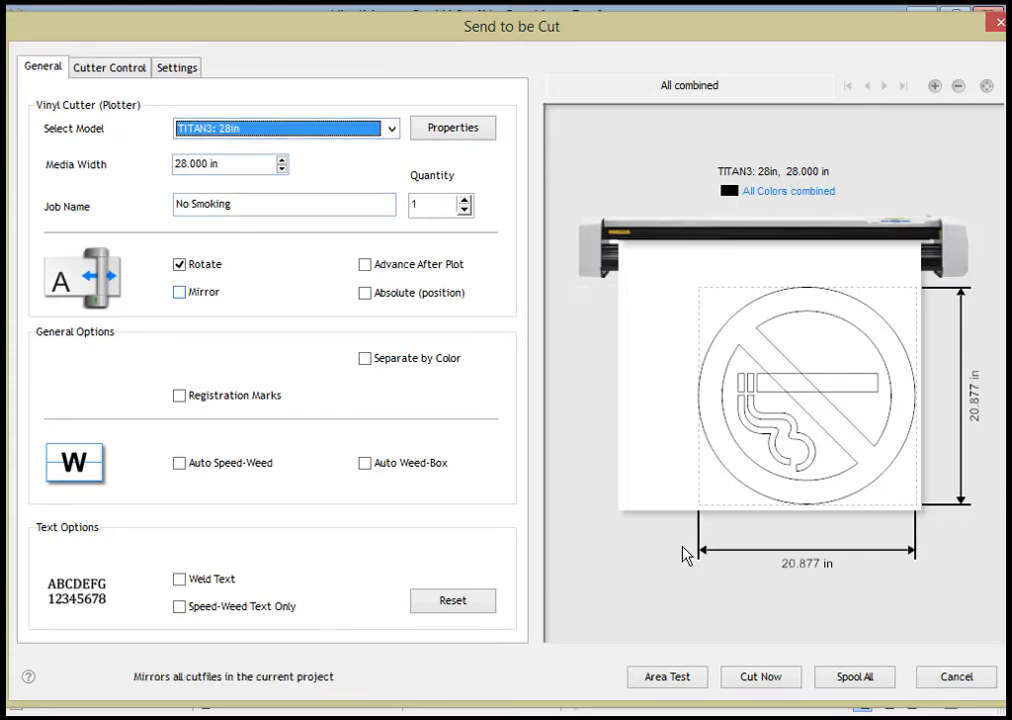
pyautogui.press('Tab')
pyautogui.press('Tab')
pyautogui.press('Tab')
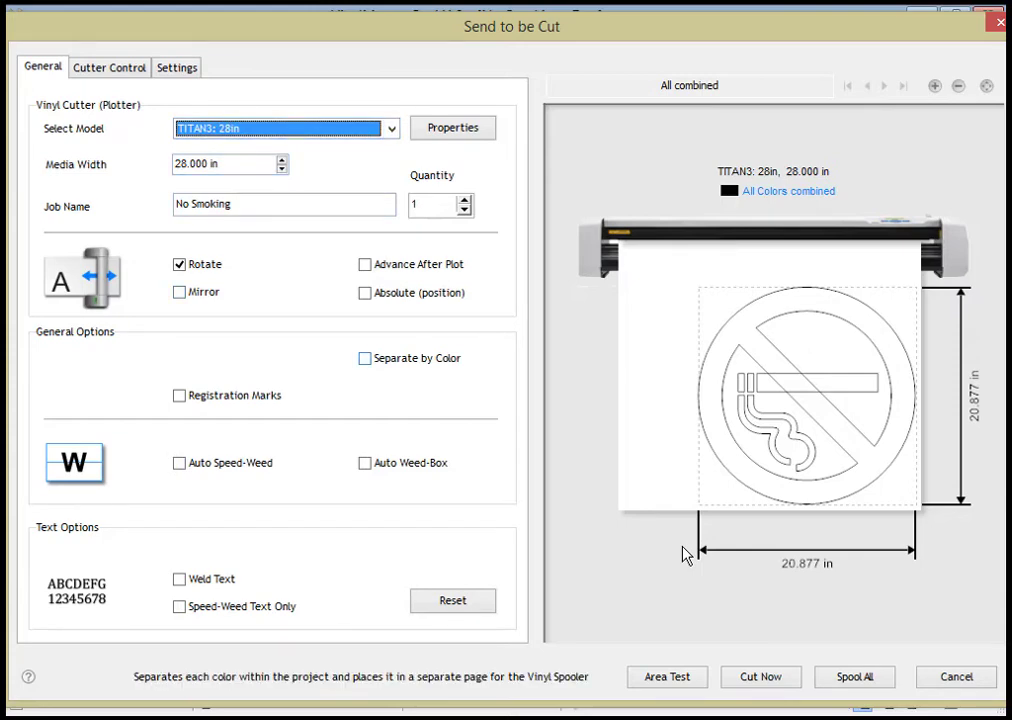
pyautogui.press('space')
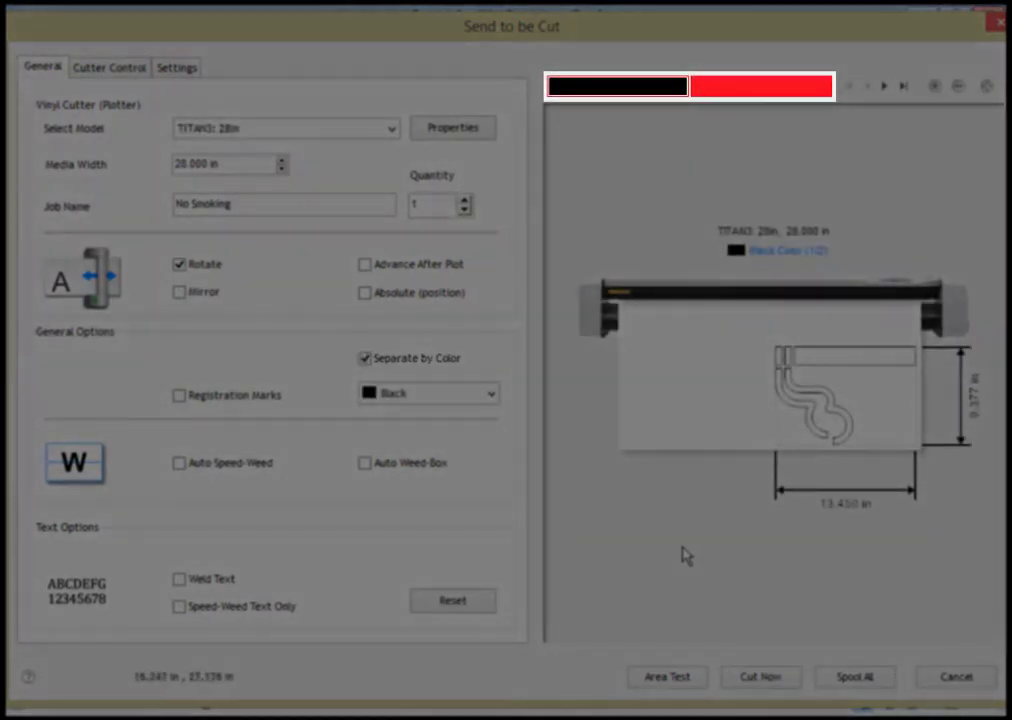
pyautogui.press('Right')
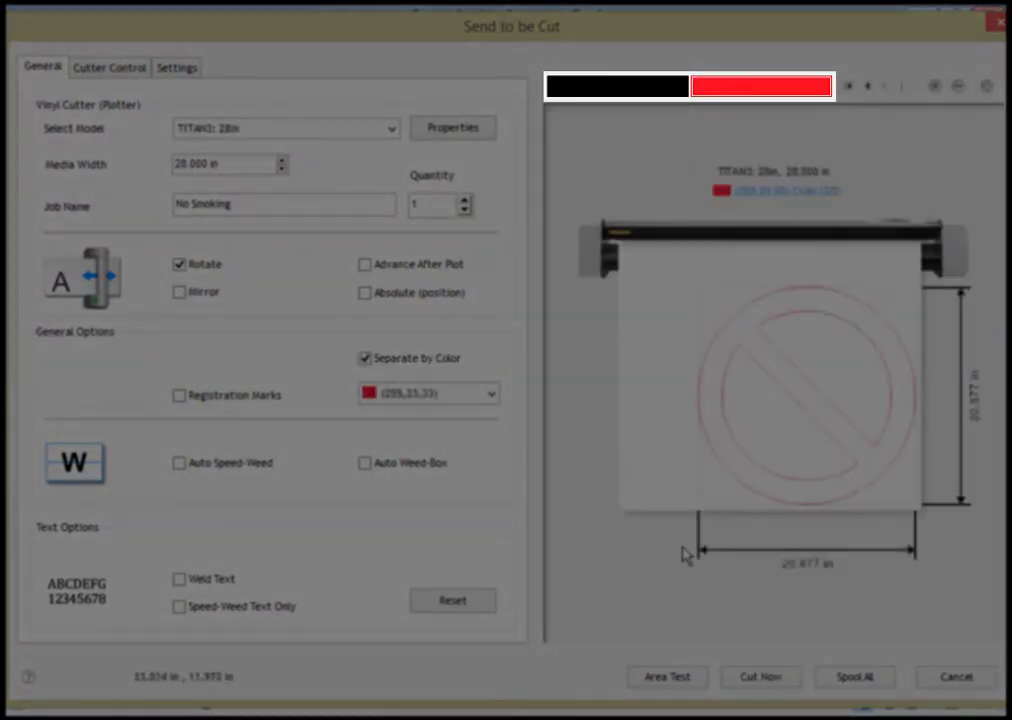
pyautogui.press('Left')
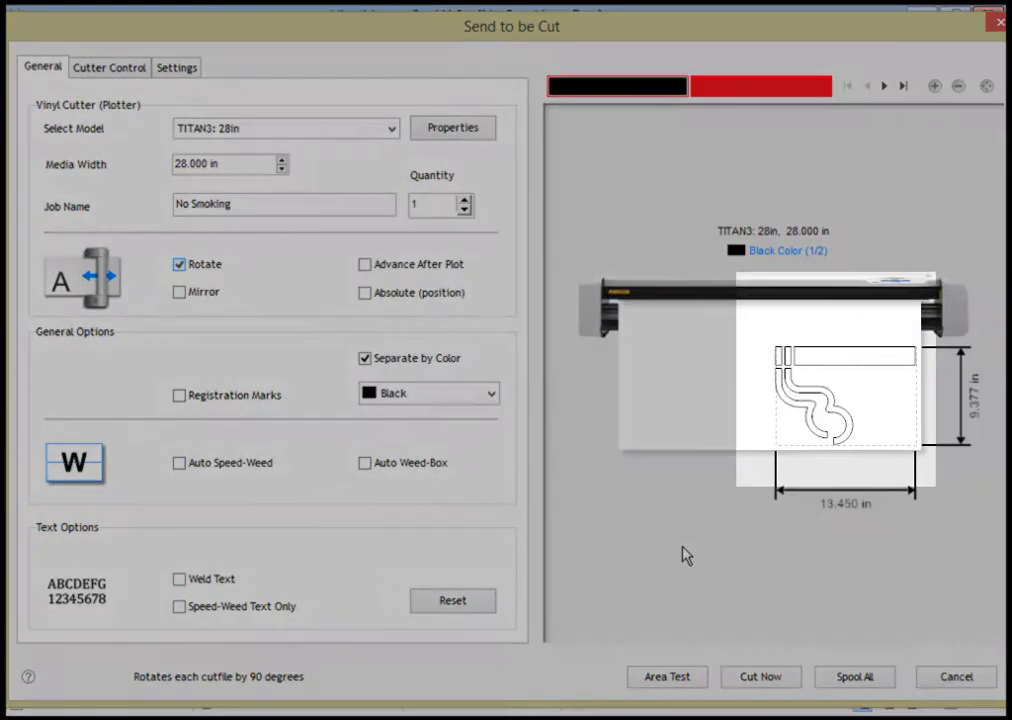
pyautogui.press('space')
pyautogui.press('space')
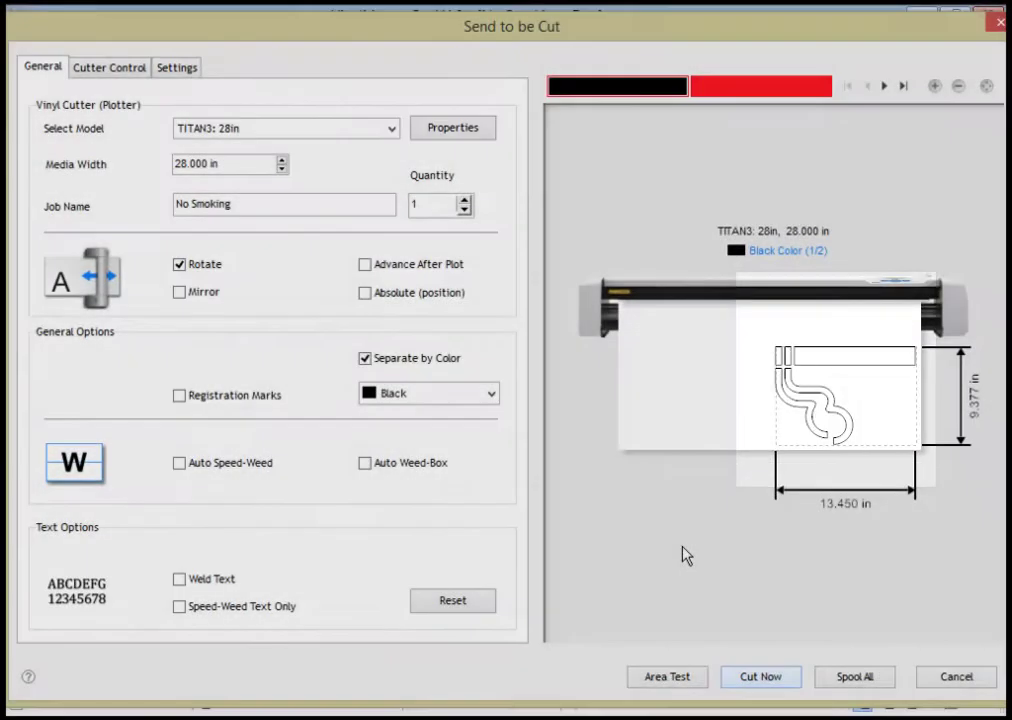